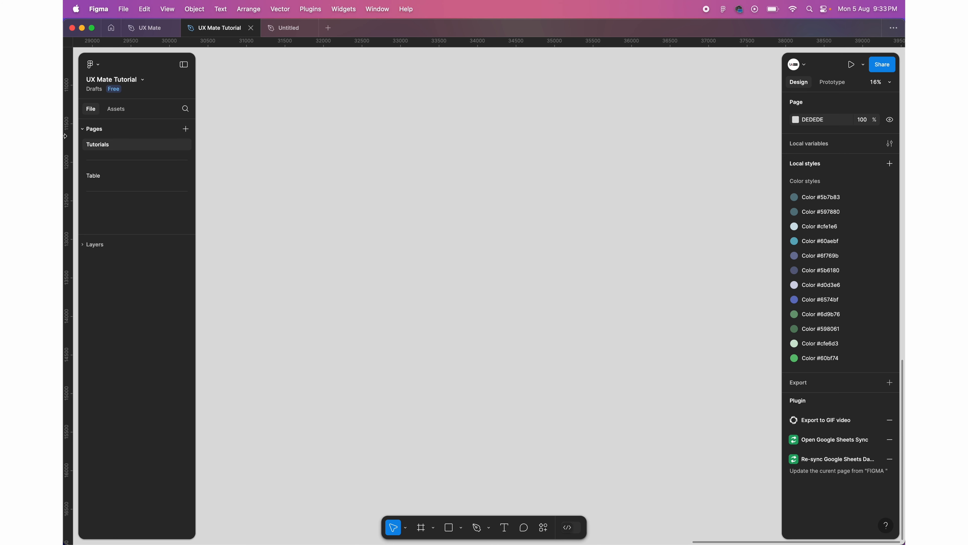
- Widen both the pages and layers sidebar and the design properties sidebar
{"action": "left_click", "coordinate": [184, 64]}
{"action": "left_click", "coordinate": [187, 64]}
{"action": "left_click_drag", "start_coordinate": [197, 180], "coordinate": [203, 205]}
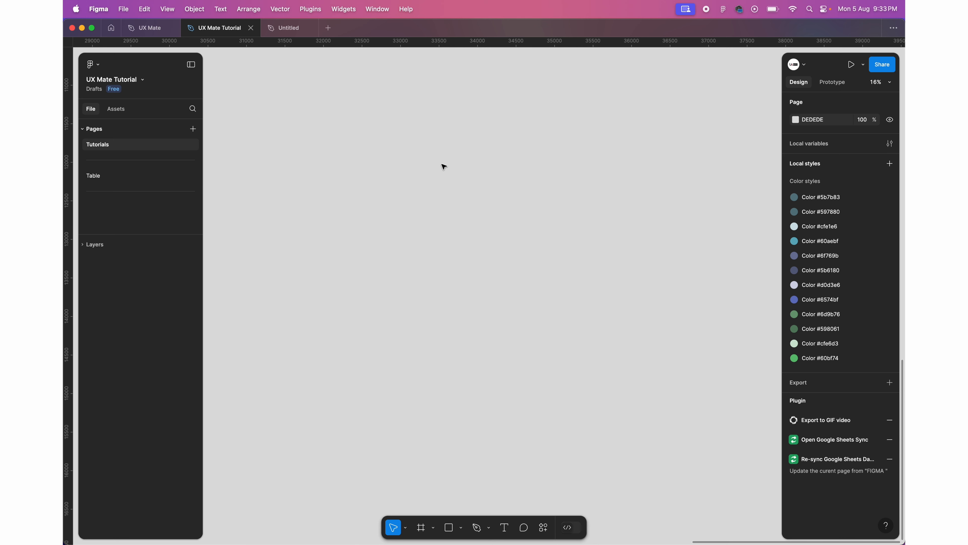
{"action": "left_click_drag", "start_coordinate": [782, 112], "coordinate": [794, 72]}
{"action": "left_click_drag", "start_coordinate": [206, 186], "coordinate": [300, 185]}
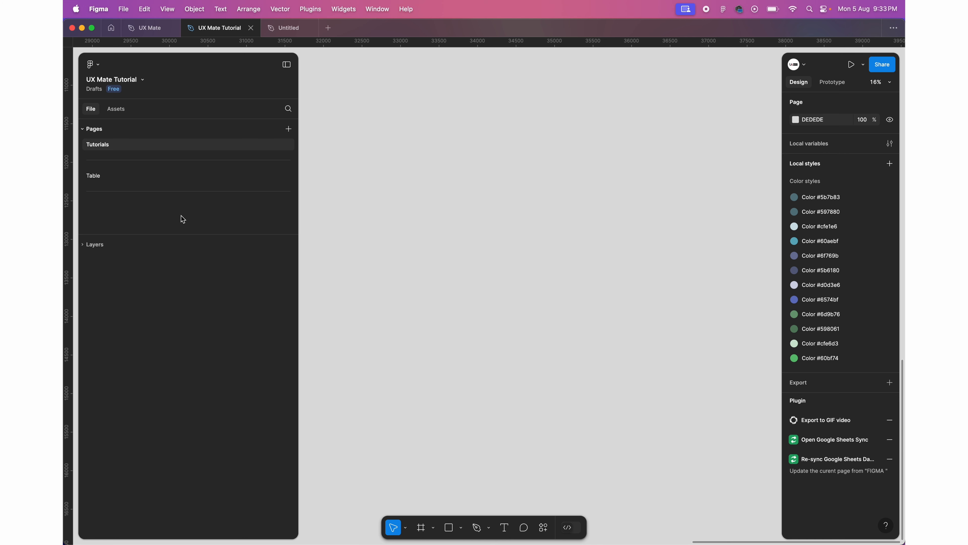
{"action": "left_click_drag", "start_coordinate": [301, 272], "coordinate": [261, 271]}
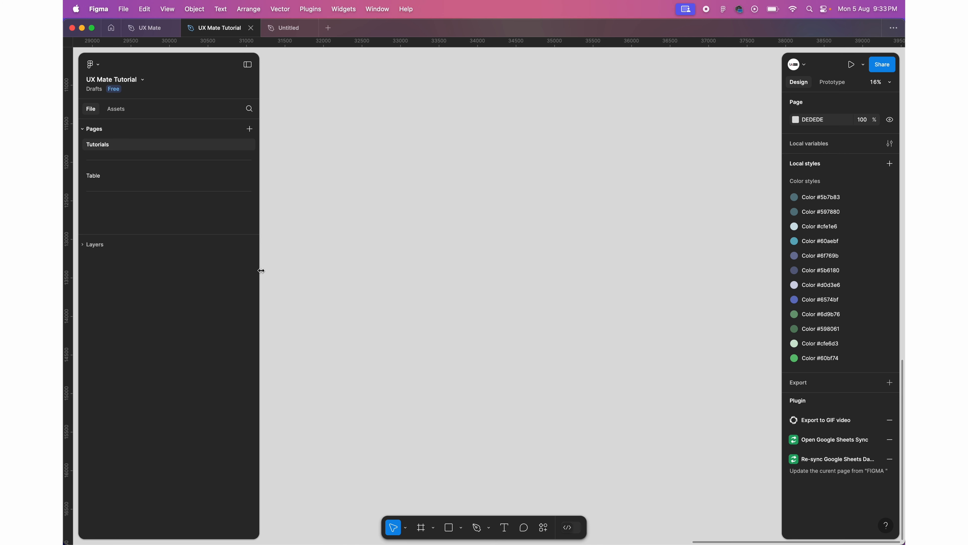
{"action": "left_click_drag", "start_coordinate": [781, 222], "coordinate": [762, 210]}
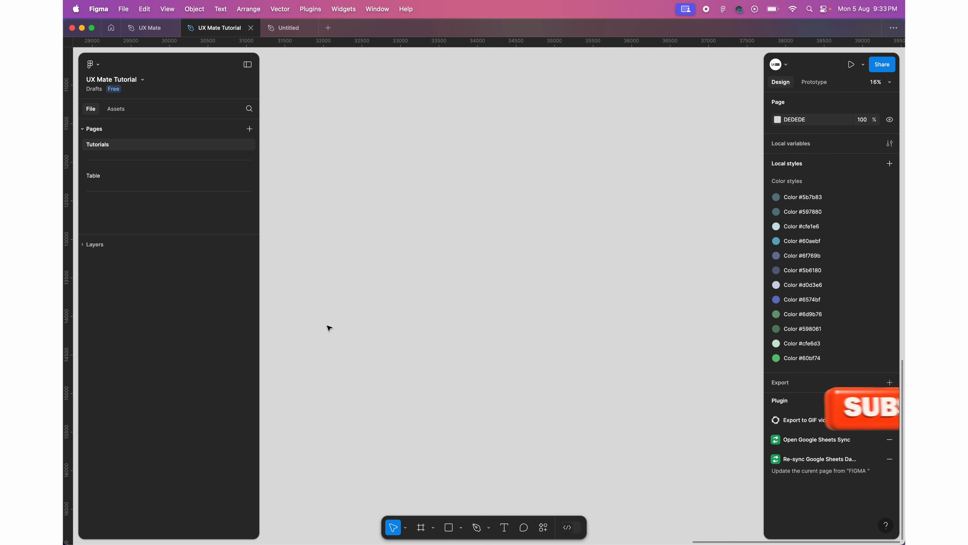
- Make the window full screen, and minimize and restore the interface panels
{"action": "left_click", "coordinate": [93, 28]}
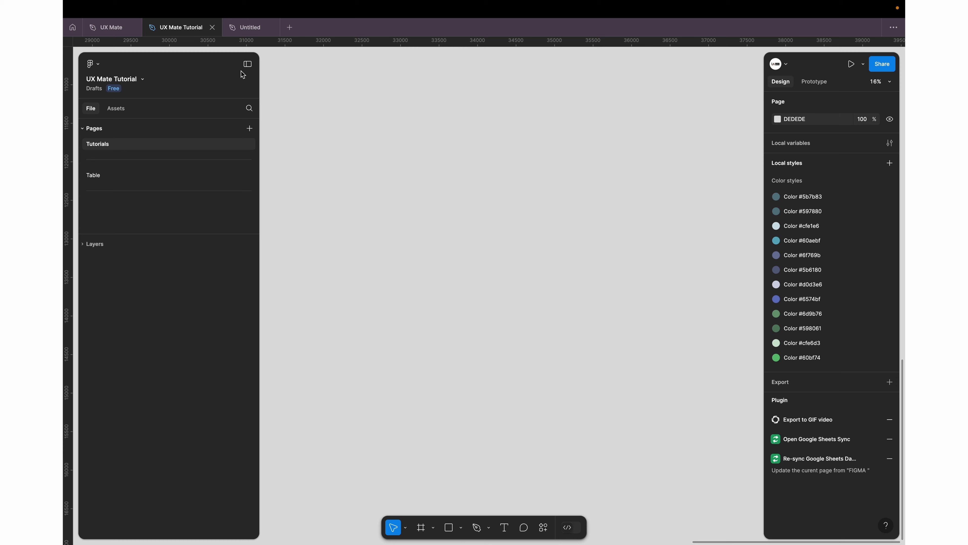
{"action": "left_click", "coordinate": [248, 64]}
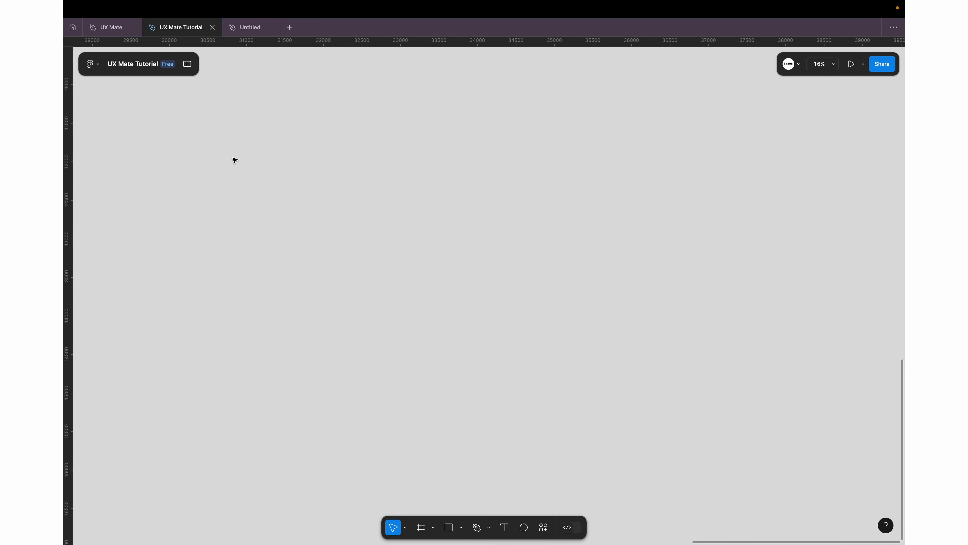
{"action": "left_click", "coordinate": [188, 65]}
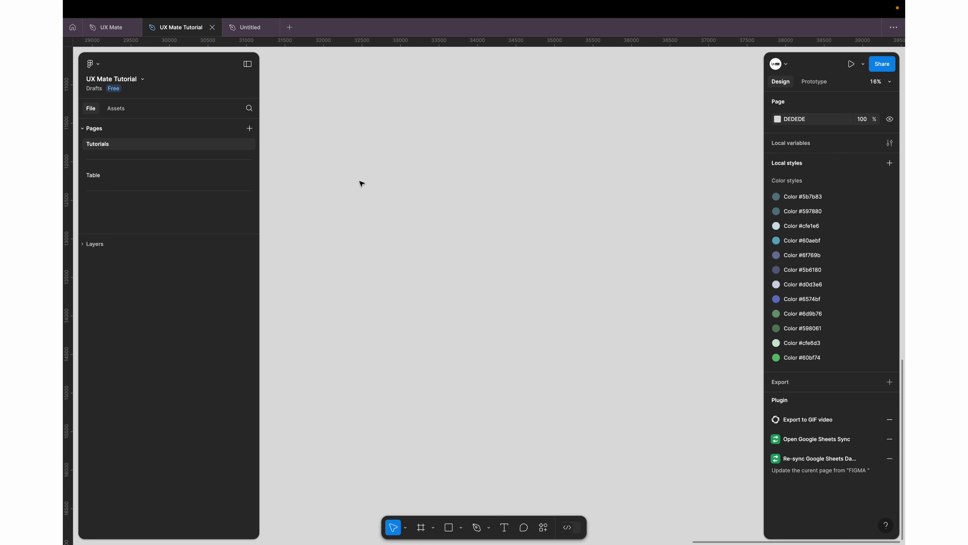
- Examine the tools grouped under the Move, Frame and Rectangle tools
{"action": "left_click", "coordinate": [407, 528]}
{"action": "left_click", "coordinate": [407, 531]}
{"action": "left_click", "coordinate": [436, 532]}
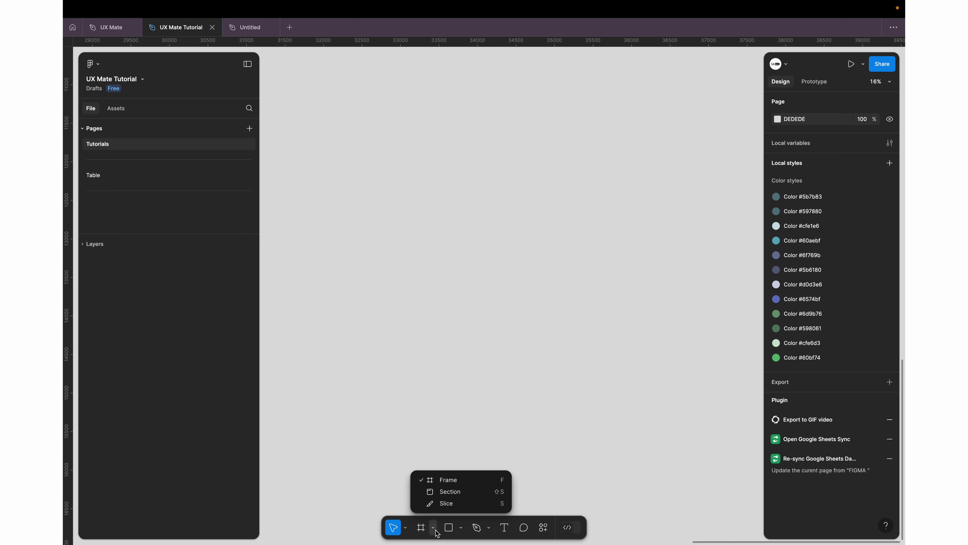
{"action": "left_click", "coordinate": [437, 532]}
{"action": "left_click", "coordinate": [463, 533]}
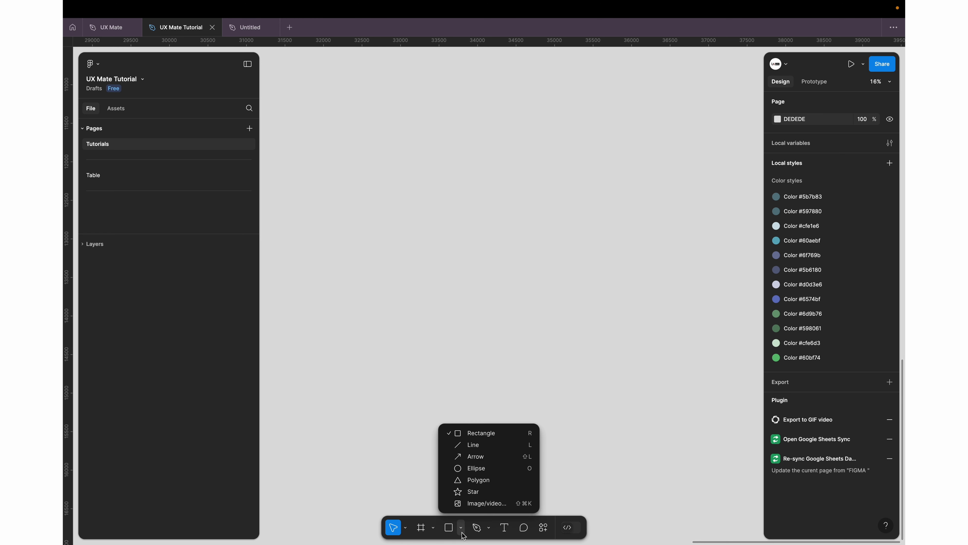
{"action": "left_click", "coordinate": [463, 535]}
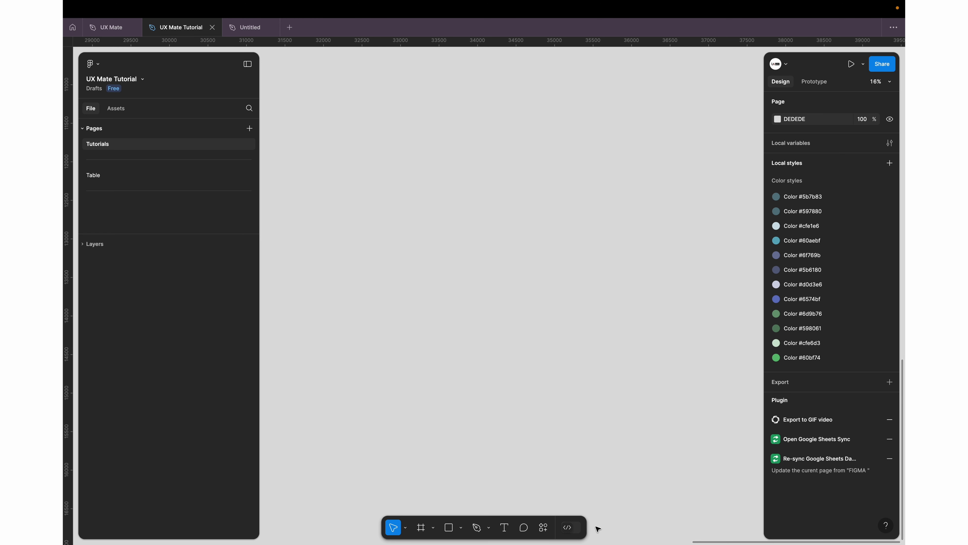
- Look at the Actions palette and Dev Mode, and return to design mode
{"action": "left_click", "coordinate": [546, 528]}
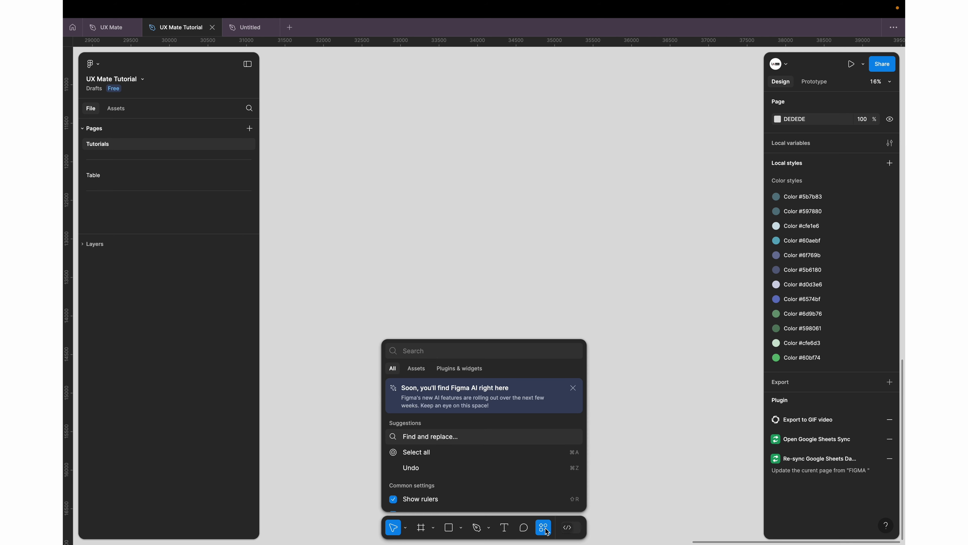
{"action": "left_click", "coordinate": [546, 531]}
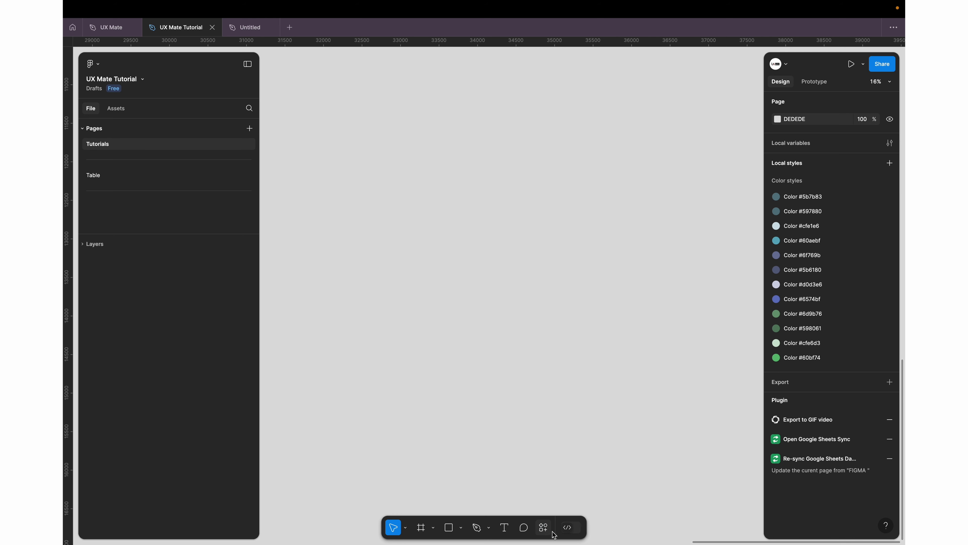
{"action": "left_click", "coordinate": [572, 530]}
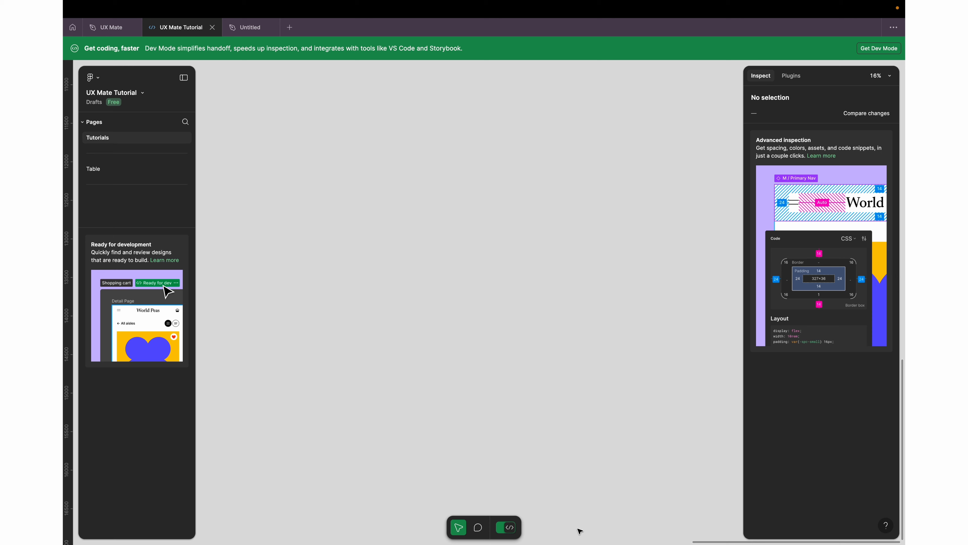
{"action": "left_click", "coordinate": [511, 529]}
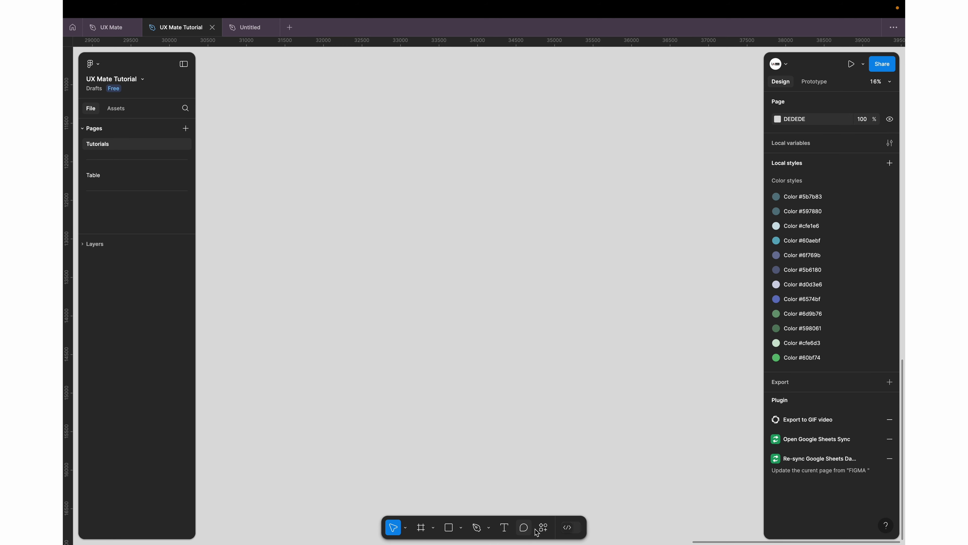
- Review the Assets category in the Actions palette and dismiss the palette
{"action": "left_click", "coordinate": [547, 534]}
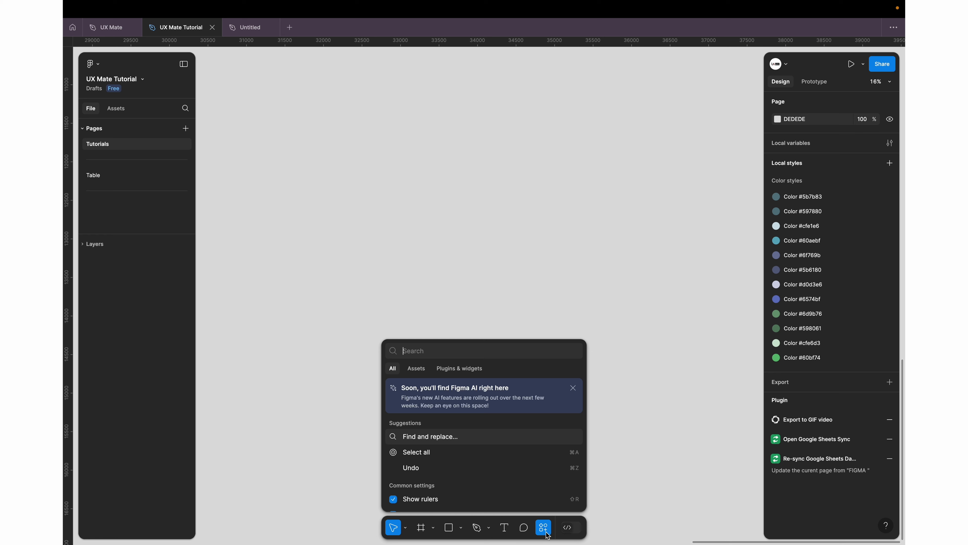
{"action": "left_click", "coordinate": [416, 369]}
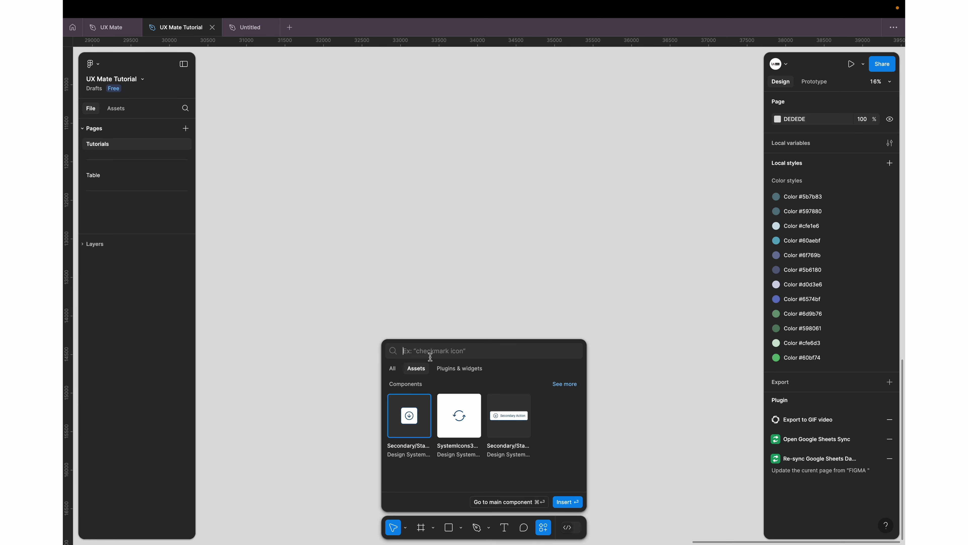
{"action": "left_click", "coordinate": [399, 369]}
{"action": "left_click", "coordinate": [331, 343]}
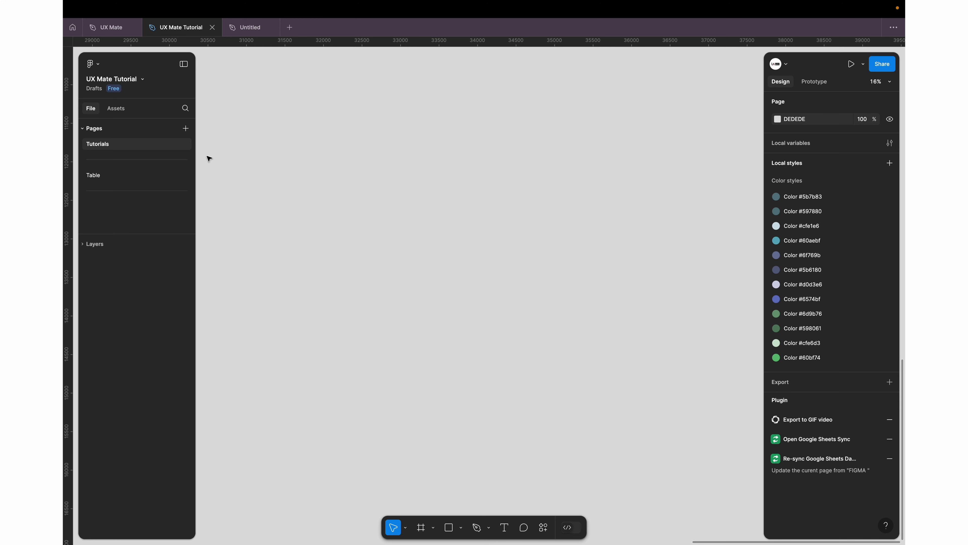
- Minimize and restore the interface panels several times
{"action": "left_click", "coordinate": [184, 64]}
{"action": "left_click", "coordinate": [186, 67]}
{"action": "key", "text": "super+backslash"}
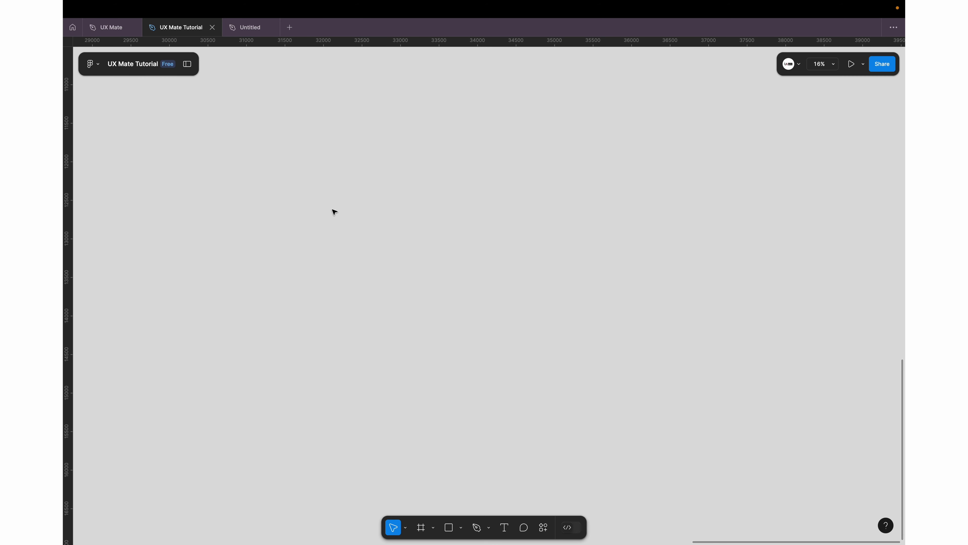
{"action": "key", "text": "super+backslash"}
{"action": "key", "text": "super+backslash"}
{"action": "key", "text": "super+backslash"}
{"action": "key", "text": "super+backslash"}
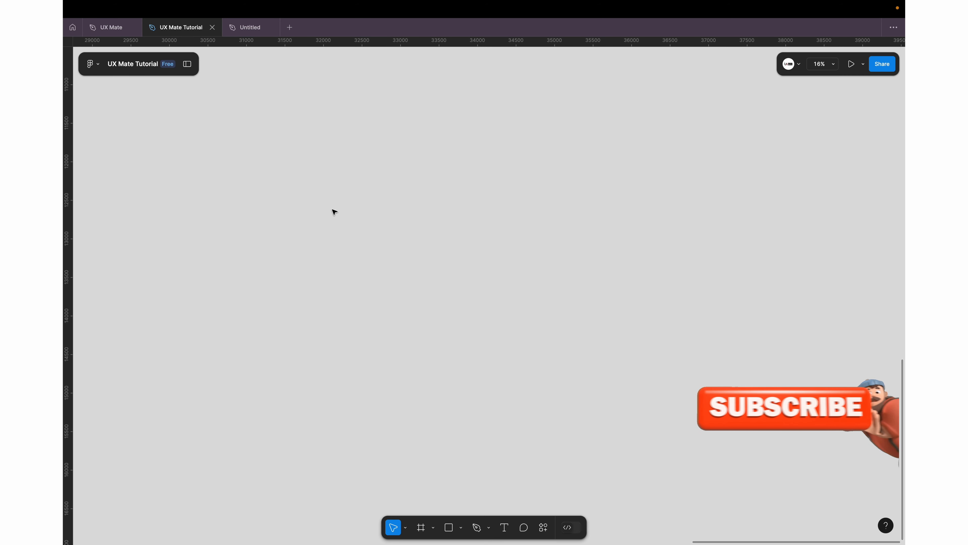
{"action": "key", "text": "super+backslash"}
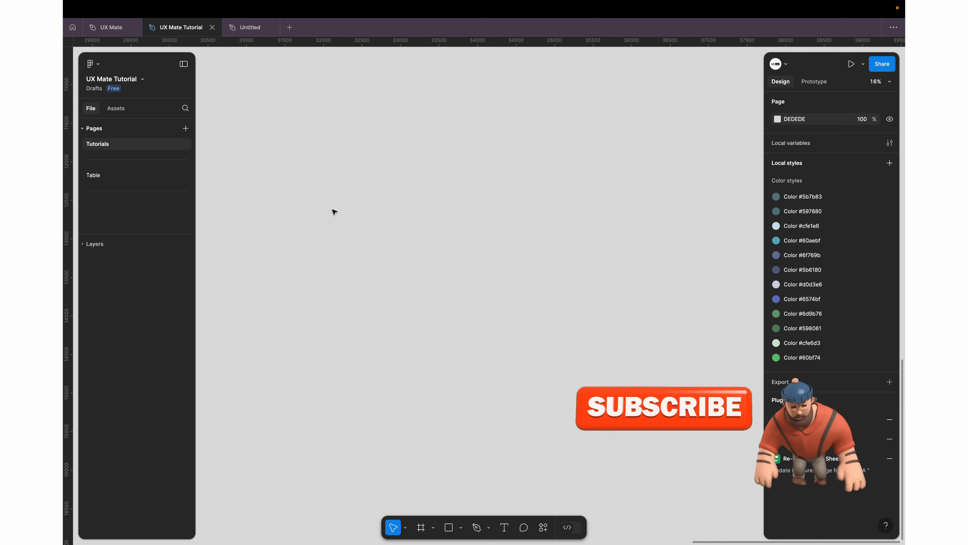
{"action": "key", "text": "super+backslash"}
{"action": "key", "text": "super+backslash"}
{"action": "key", "text": "super+backslash"}
{"action": "key", "text": "super+backslash"}
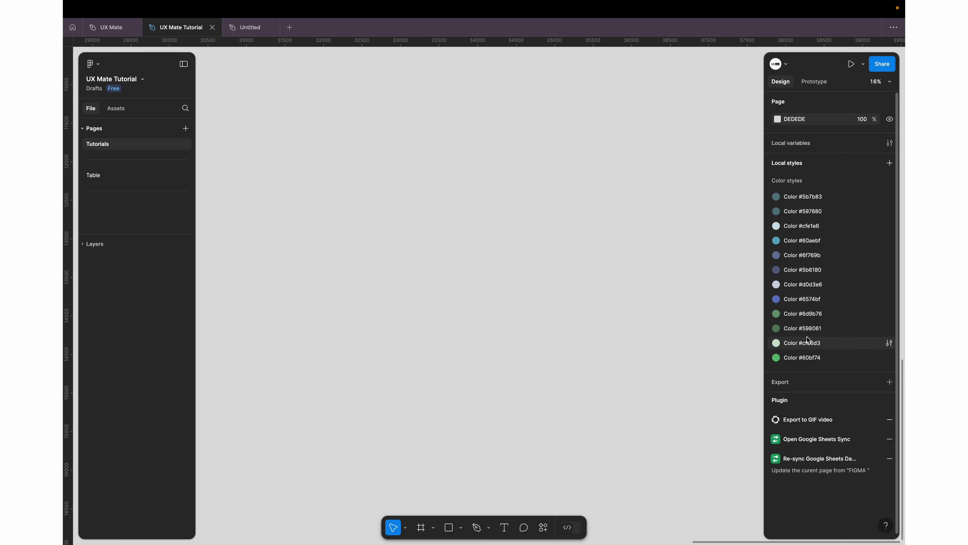
- Hide the whole interface, including the toolbar and rulers, so only the canvas remains
{"action": "key", "text": "super+k"}
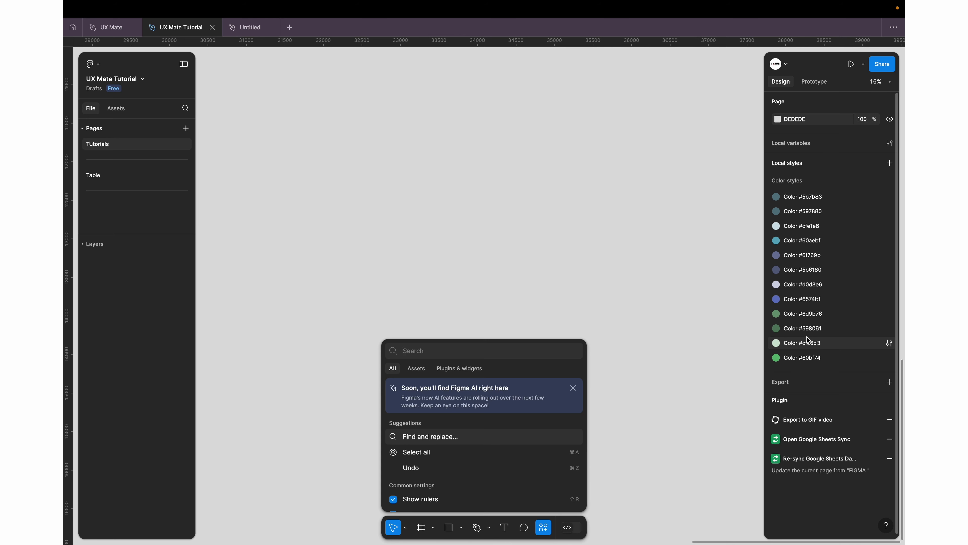
{"action": "key", "text": "Escape"}
{"action": "key", "text": "super+backslash"}
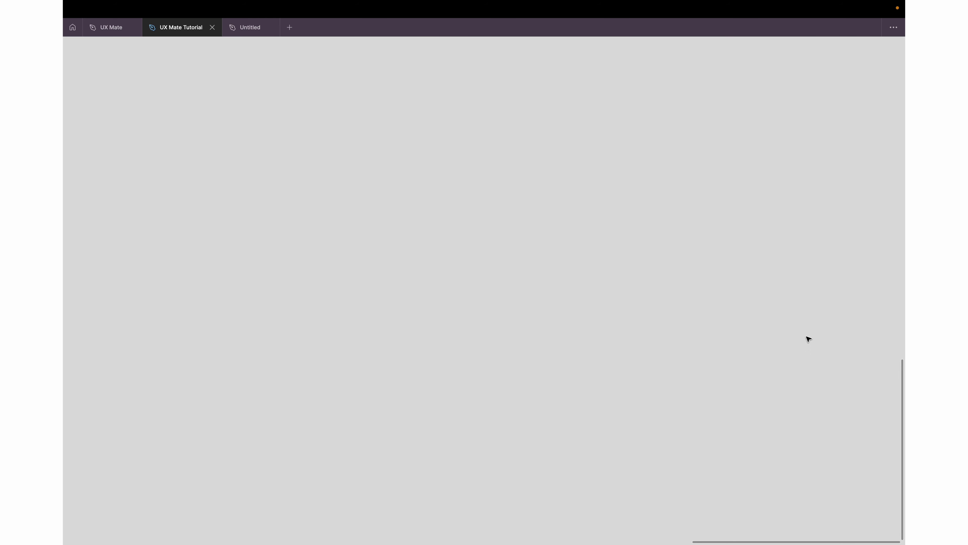
{"action": "key", "text": "super+backslash"}
{"action": "key", "text": "super+backslash"}
{"action": "key", "text": "super+backslash"}
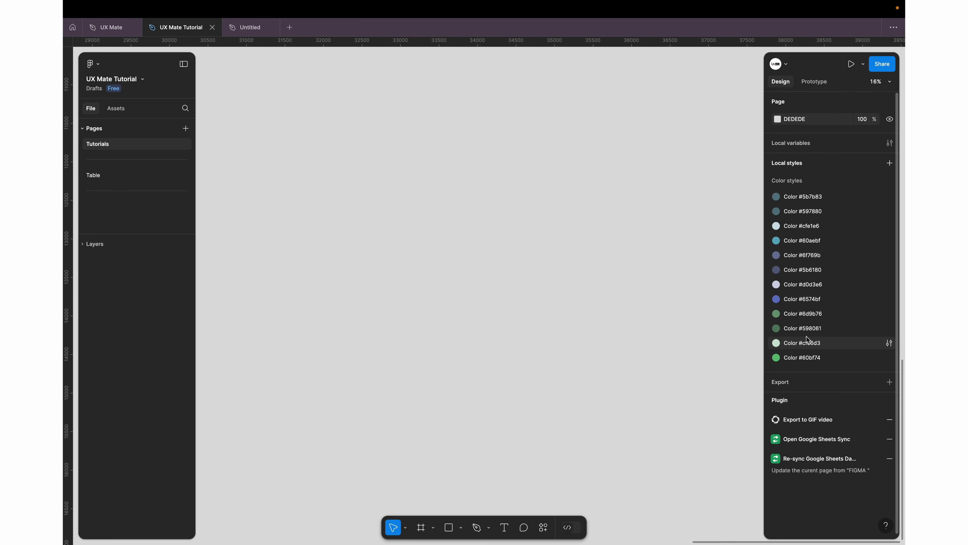
{"action": "key", "text": "super+backslash"}
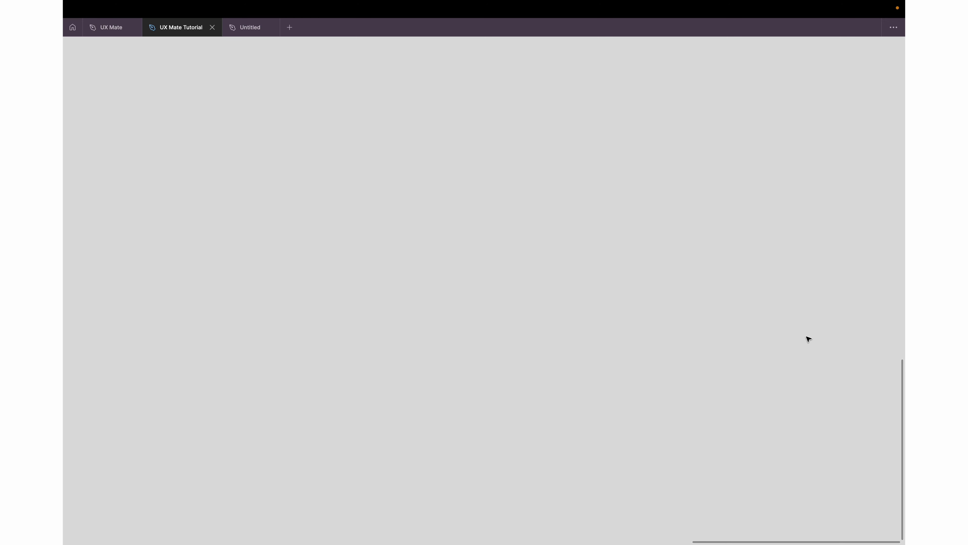
- Draw a rectangle about 1228 × 754 with a tall frame beside it, and select the rectangle
{"action": "left_click_drag", "start_coordinate": [352, 148], "coordinate": [447, 206]}
{"action": "mouse_move", "coordinate": [476, 133]}
{"action": "left_mouse_down"}
{"action": "mouse_move", "coordinate": [497, 356]}
{"action": "mouse_move", "coordinate": [582, 376]}
{"action": "left_mouse_up"}
{"action": "left_click", "coordinate": [407, 194]}
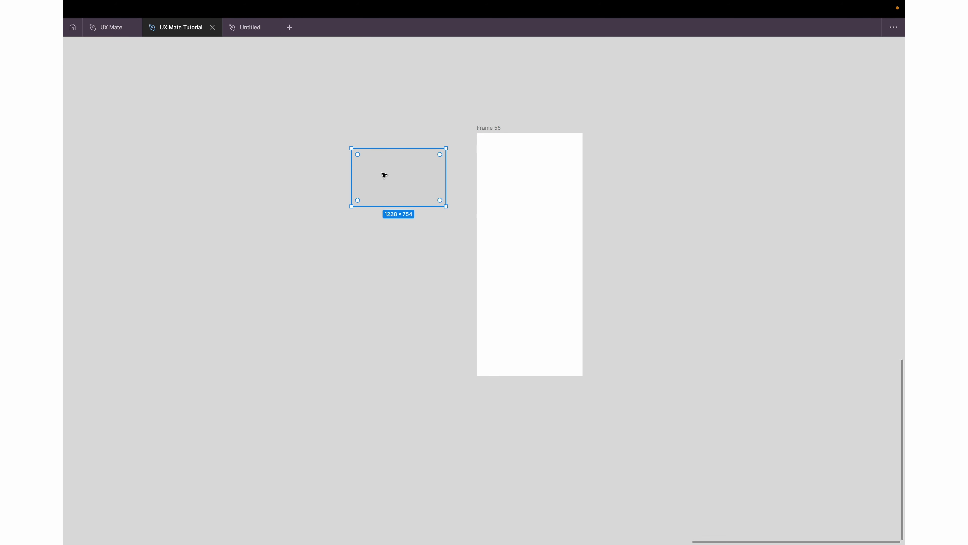
{"action": "right_click", "coordinate": [406, 214]}
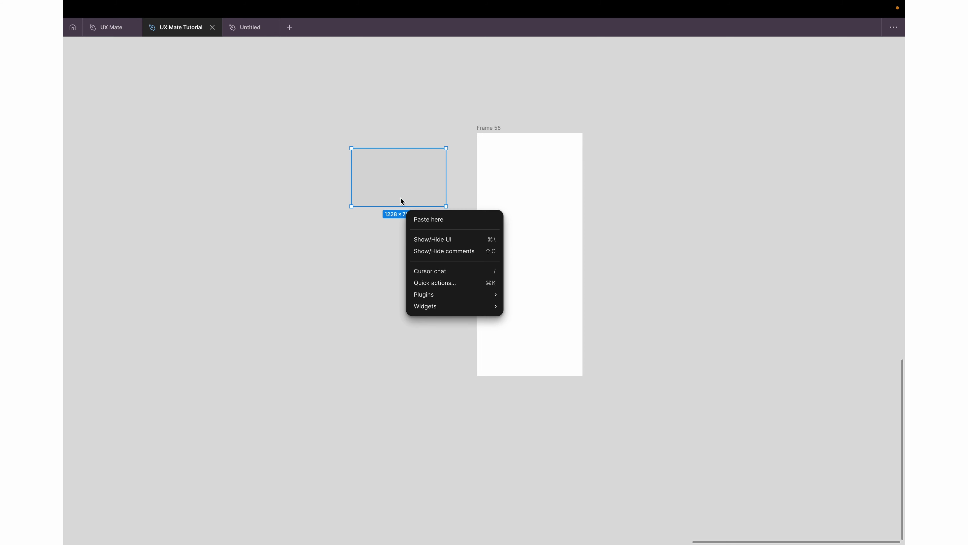
{"action": "left_click", "coordinate": [398, 187]}
- Search the actions for "colo", open the color profile settings and close them without changing the profile
{"action": "key", "text": "super+space"}
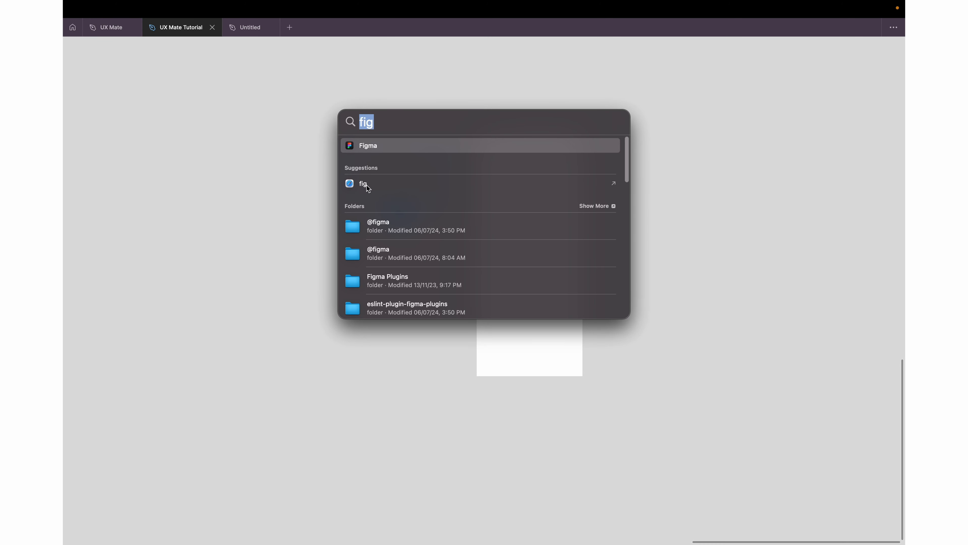
{"action": "left_click", "coordinate": [263, 189]}
{"action": "key", "text": "super+k"}
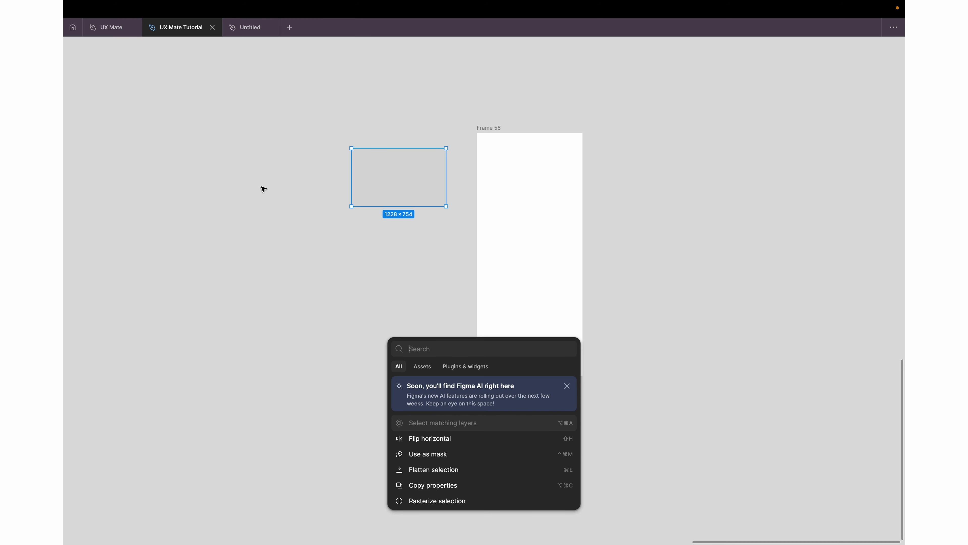
{"action": "type", "text": "colo"}
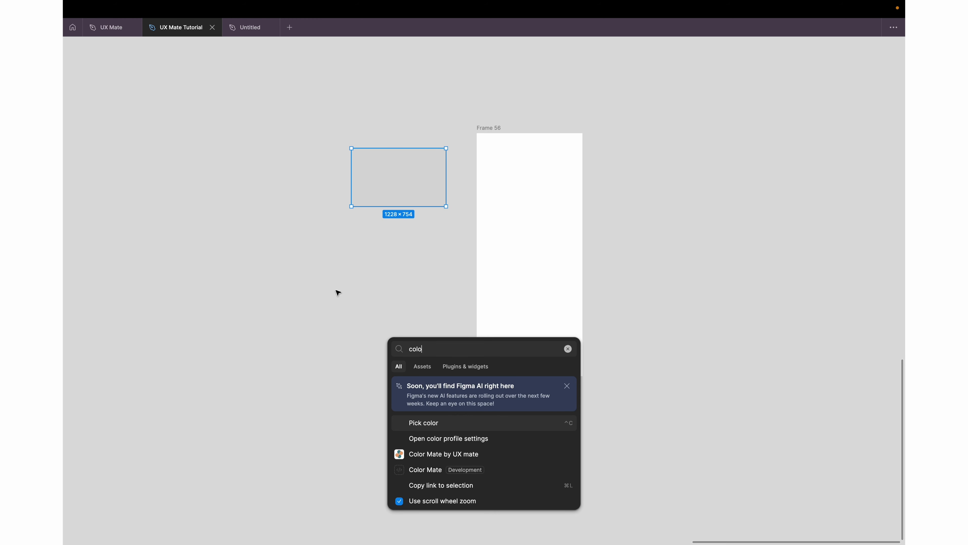
{"action": "left_click", "coordinate": [456, 438]}
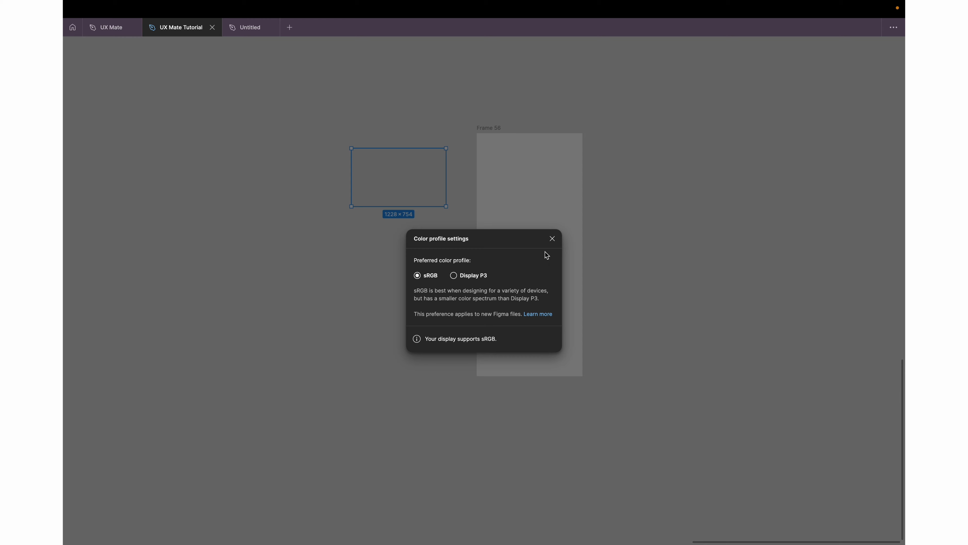
{"action": "left_click", "coordinate": [552, 239]}
- Search the actions for "color", run Pick color, fill the selected rectangle with white sampled from the frame, and deselect it
{"action": "key", "text": "super+k"}
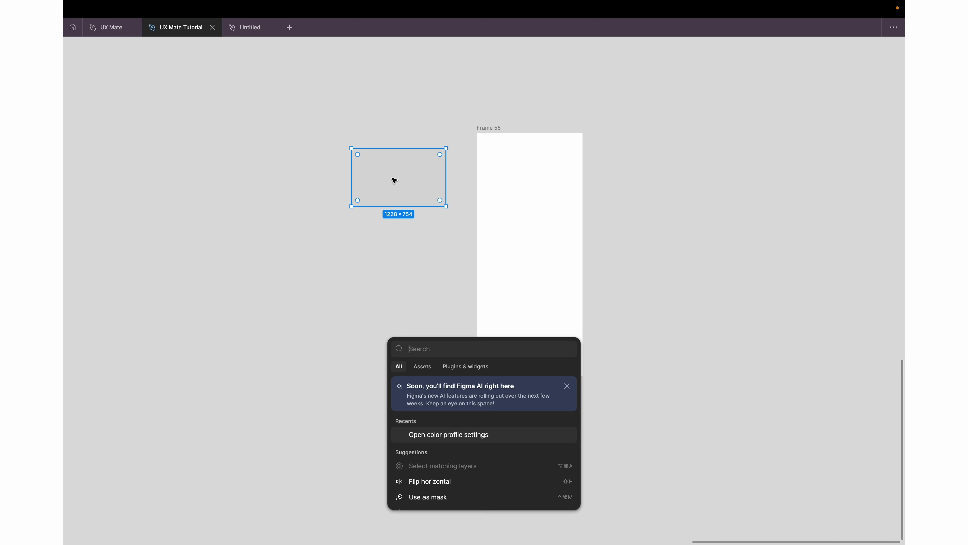
{"action": "type", "text": "color"}
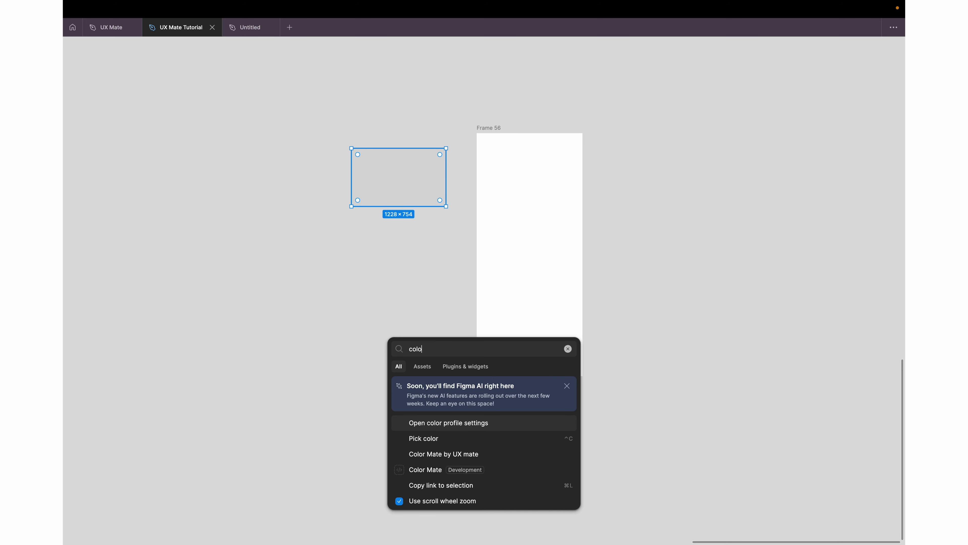
{"action": "key", "text": "Down"}
{"action": "key", "text": "Down"}
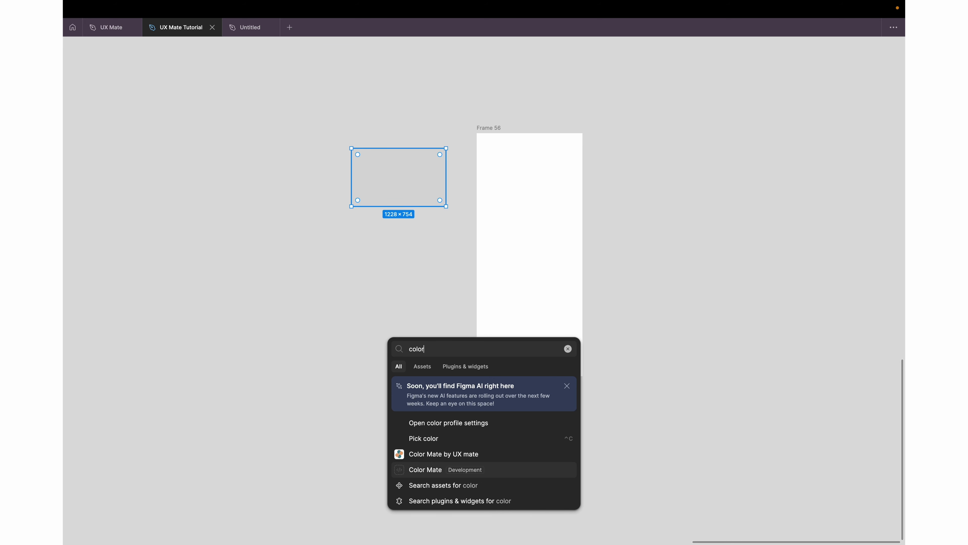
{"action": "key", "text": "Up"}
{"action": "key", "text": "Up"}
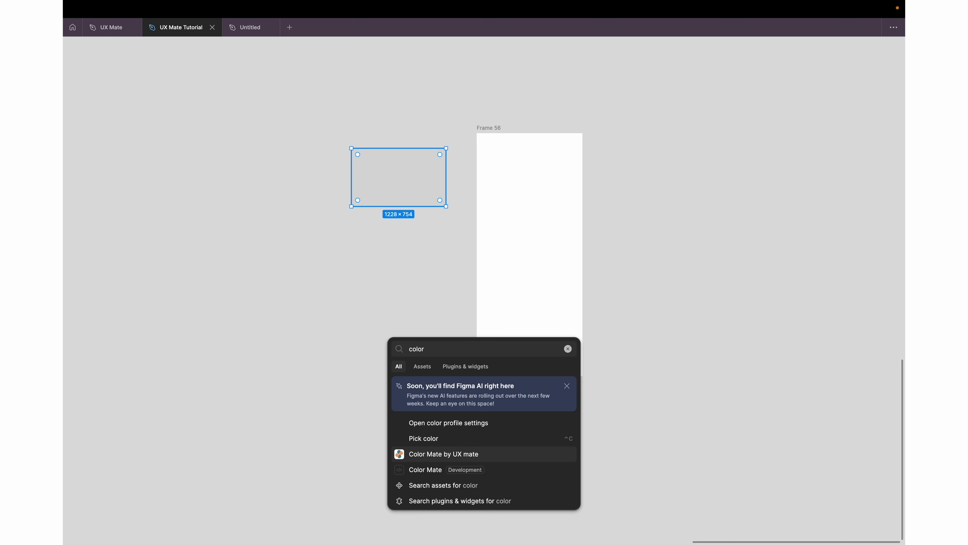
{"action": "key", "text": "Return"}
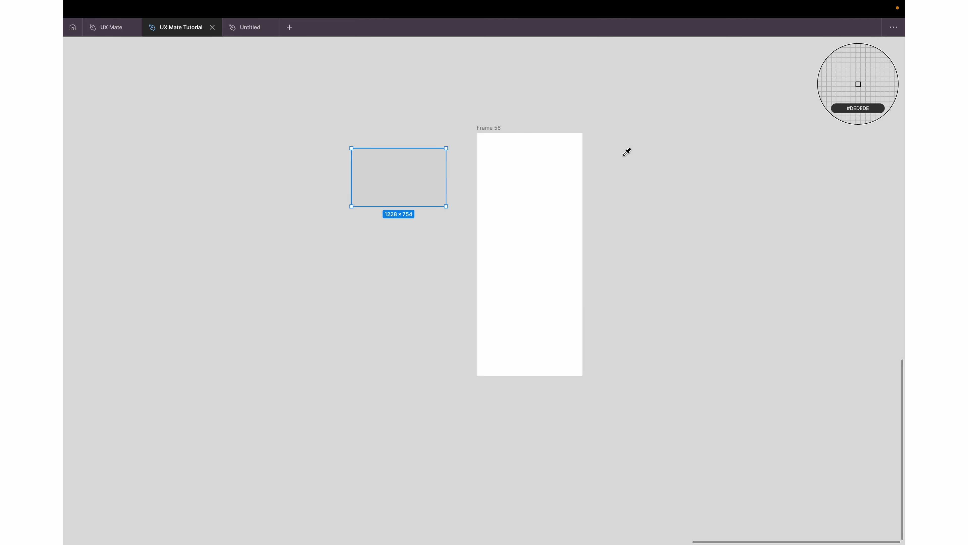
{"action": "left_click", "coordinate": [517, 194]}
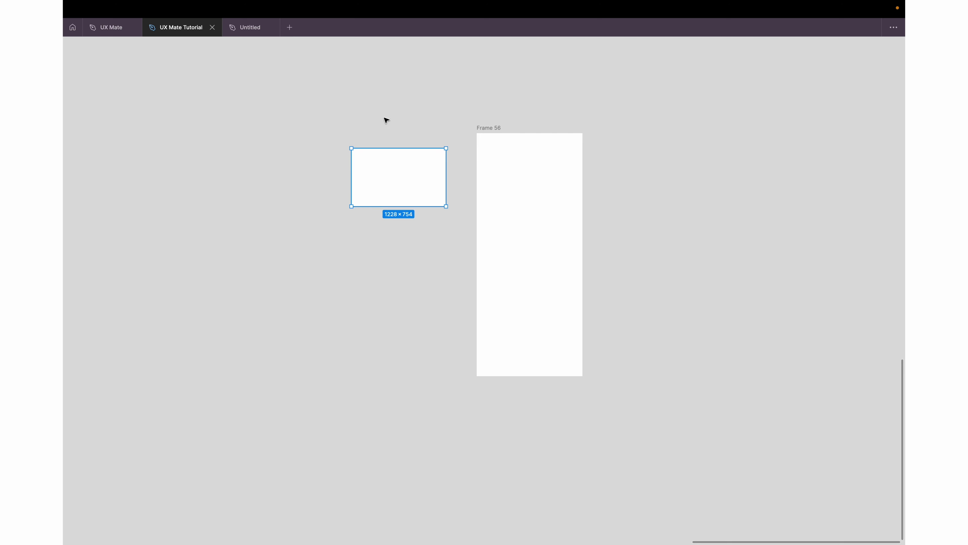
{"action": "left_click", "coordinate": [396, 108]}
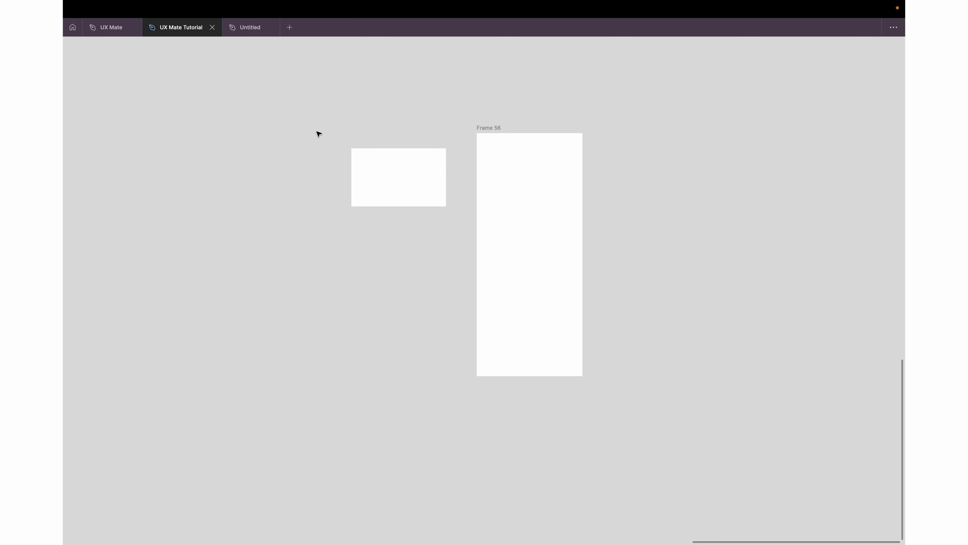
- Show the hidden interface again and collapse the Layers section
{"action": "key", "text": "super+backslash"}
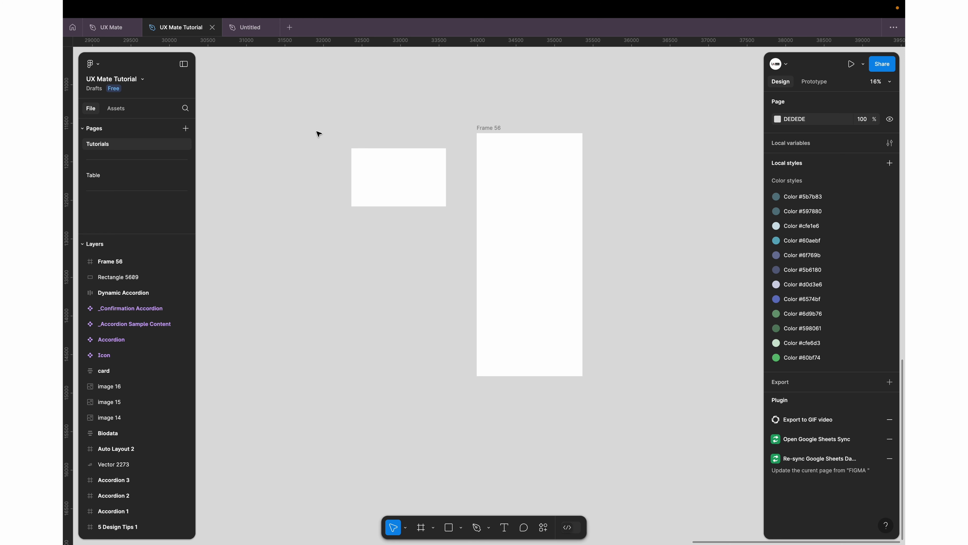
{"action": "left_click", "coordinate": [83, 244]}
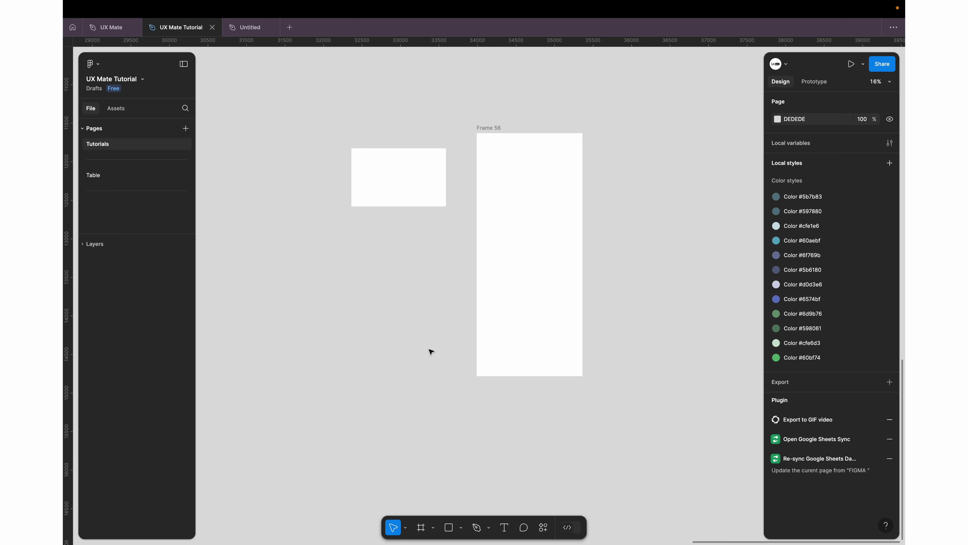
- Switch the file to Dev Mode and return to design mode
{"action": "left_click", "coordinate": [409, 415]}
{"action": "key", "text": "shift+d"}
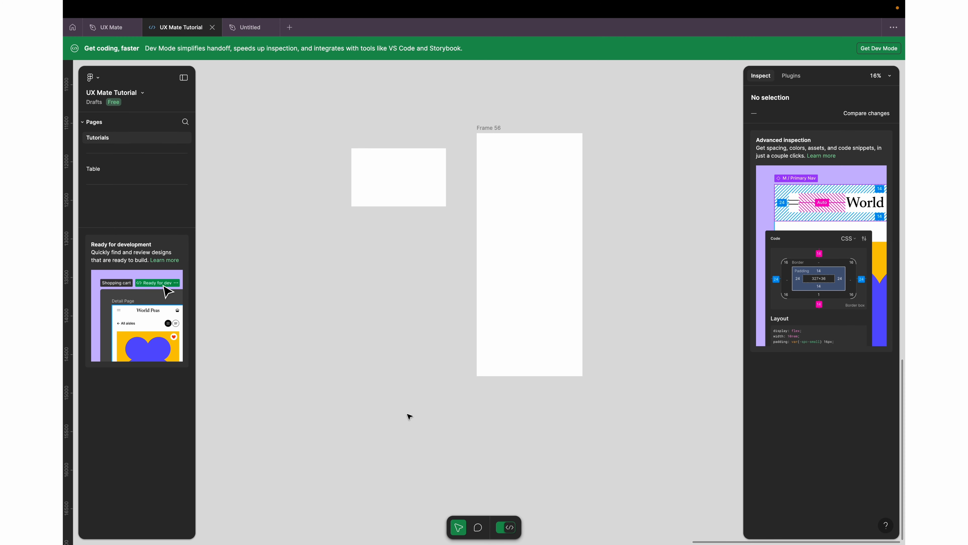
{"action": "key", "text": "shift+d"}
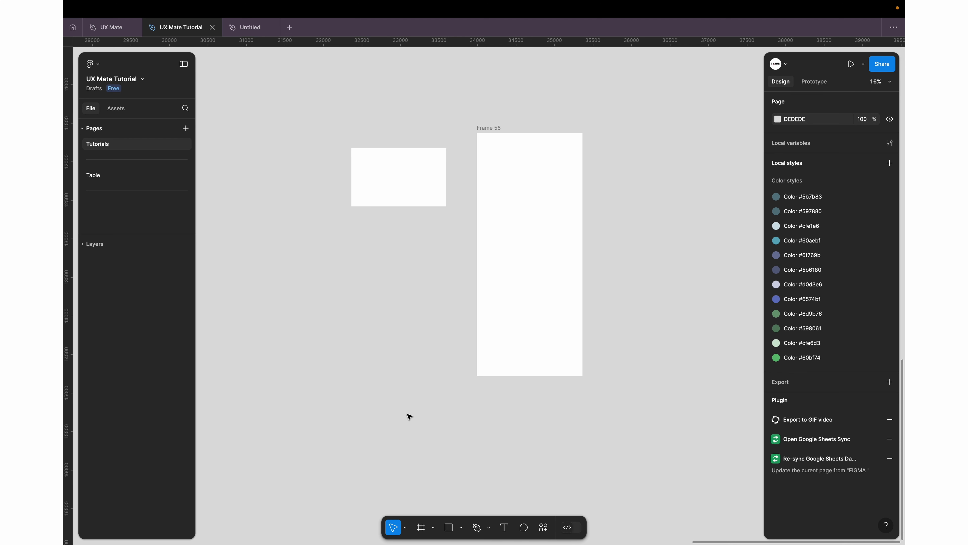